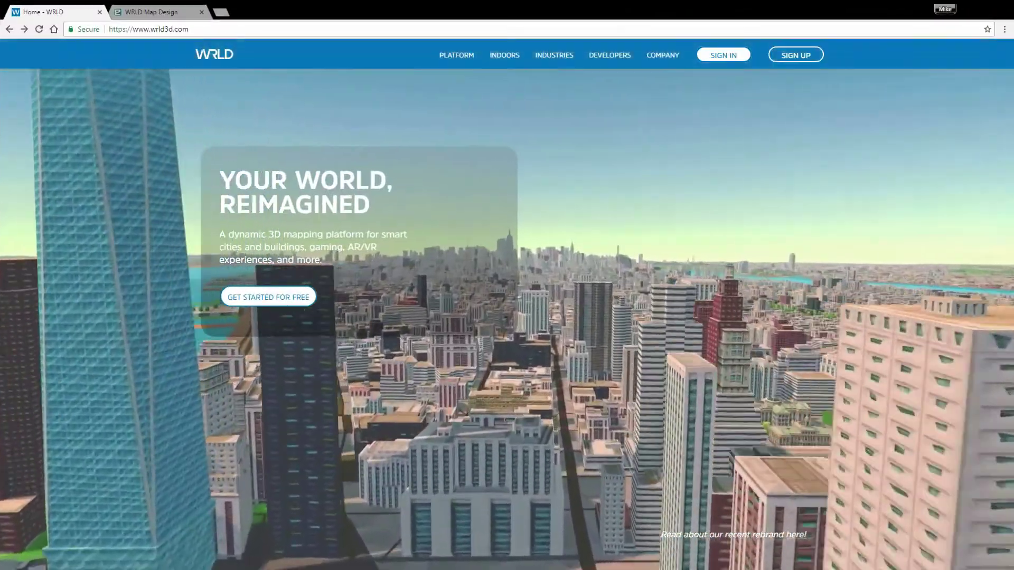
Sign up for a WRLD account and pick Design Maps in the welcome dialog
{"action": "left_click", "coordinate": [521, 56]}
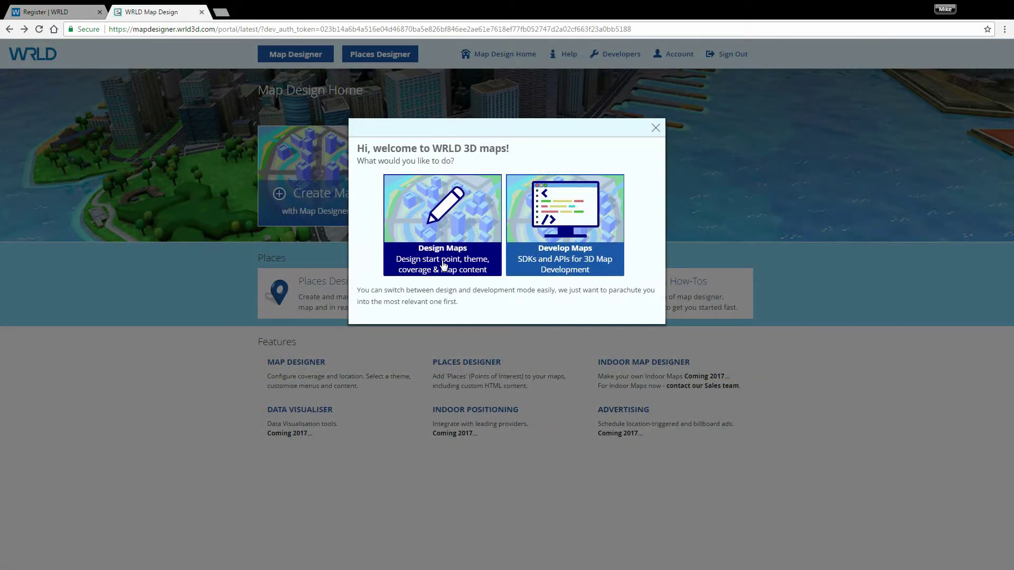
{"action": "left_click", "coordinate": [444, 266]}
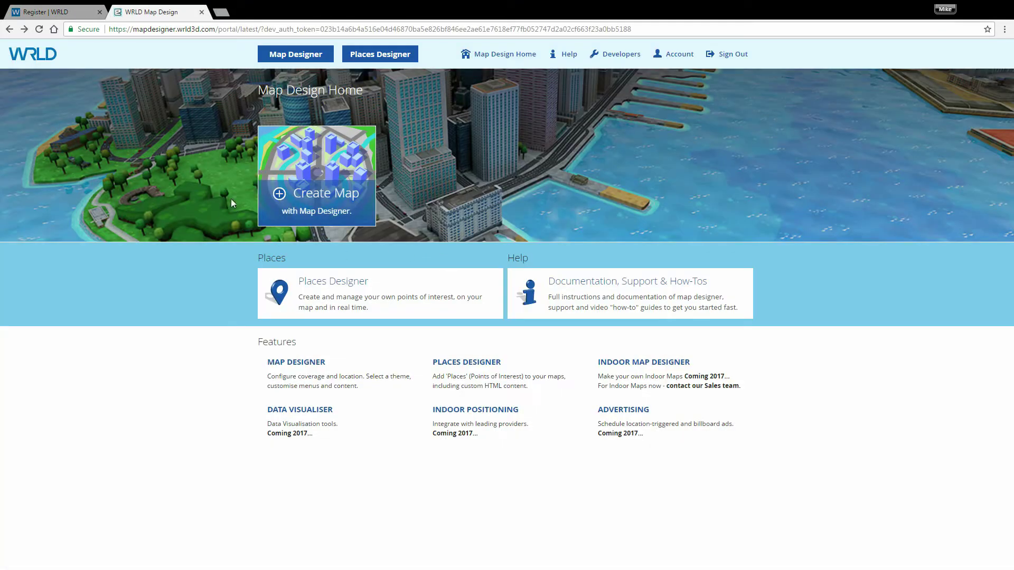
Create a new map named 'WRLD Map' and display its 560 × 300 web embed code
{"action": "left_click", "coordinate": [338, 197]}
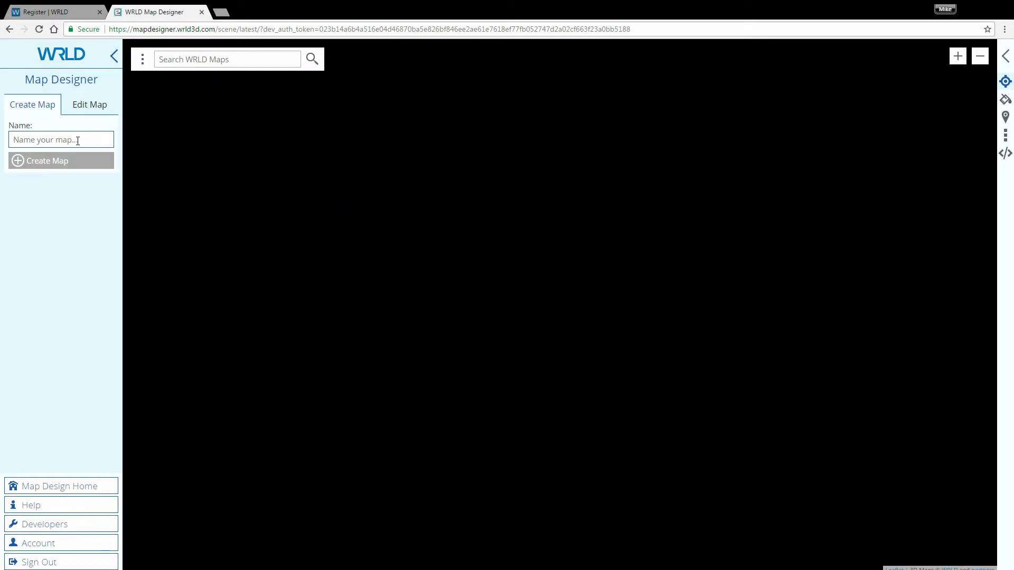
{"action": "type", "text": "W"}
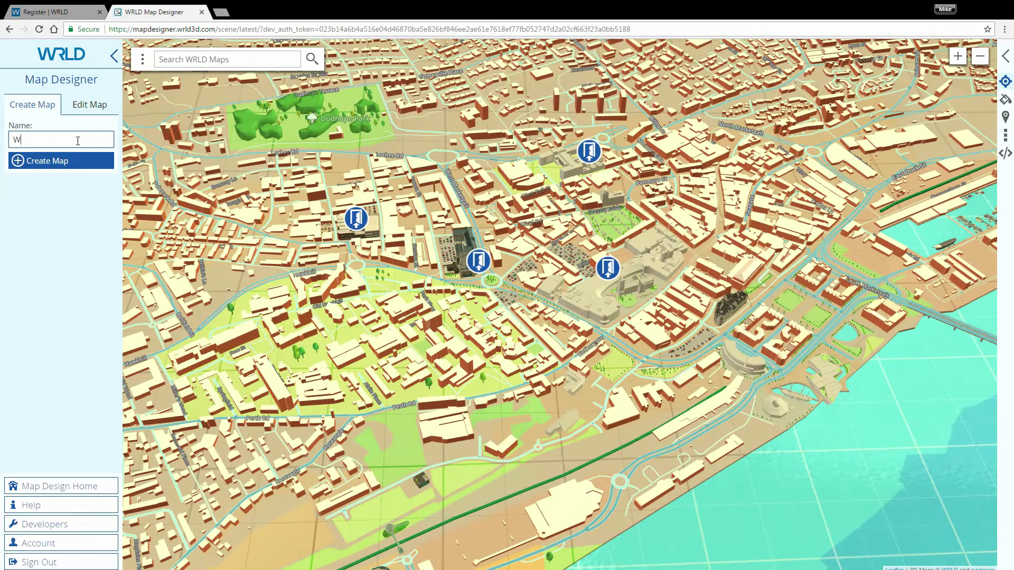
{"action": "type", "text": "RLD Map"}
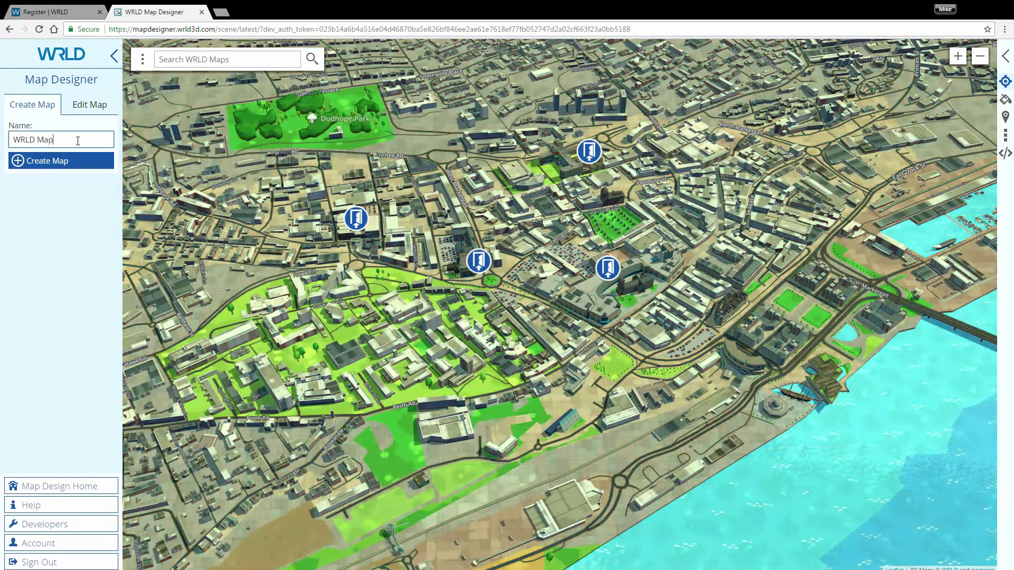
{"action": "left_click", "coordinate": [70, 161]}
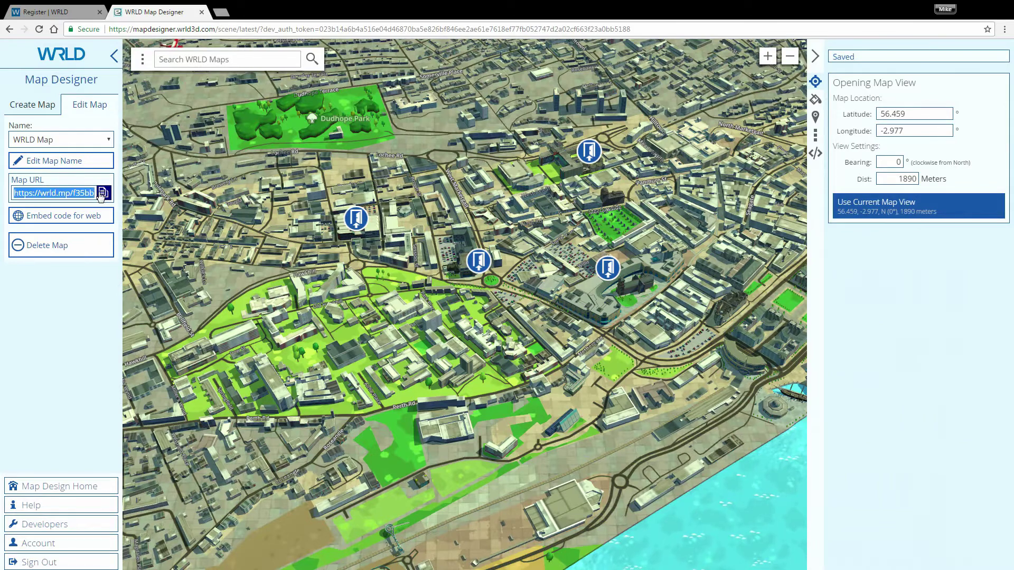
{"action": "left_click", "coordinate": [88, 213]}
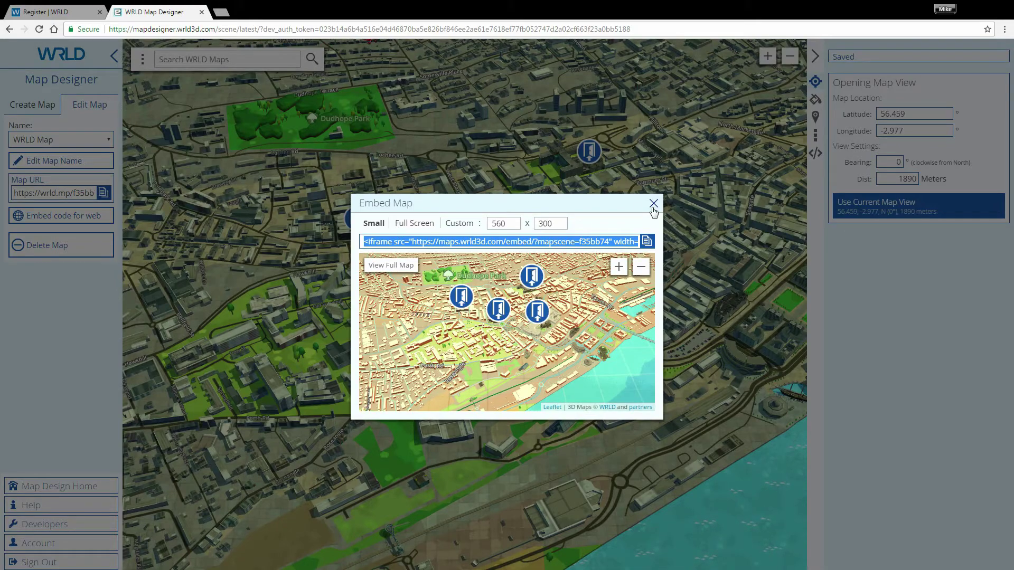
Copy the iframe embed code, then make the roundabout building close-up the map's opening view
{"action": "left_click", "coordinate": [645, 242]}
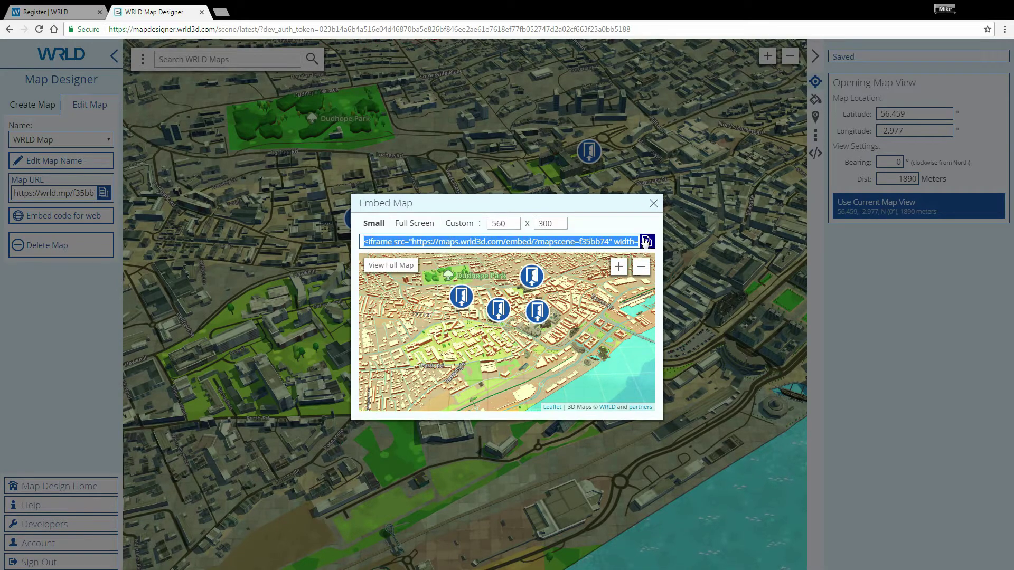
{"action": "left_click", "coordinate": [653, 204]}
{"action": "scroll", "coordinate": [496, 287], "scroll_direction": "up", "scroll_amount": 5}
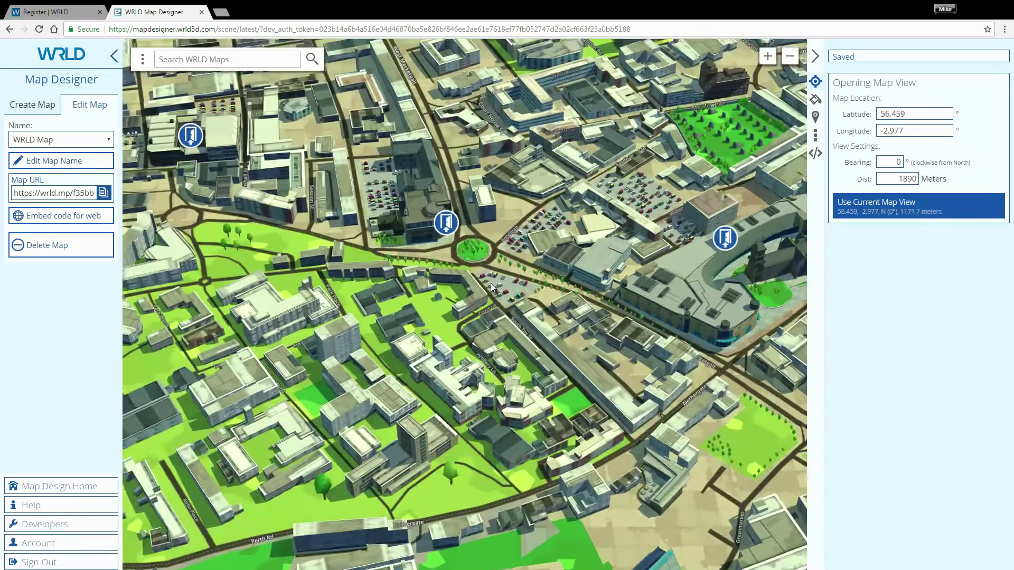
{"action": "scroll", "coordinate": [525, 240], "scroll_direction": "up", "scroll_amount": 5}
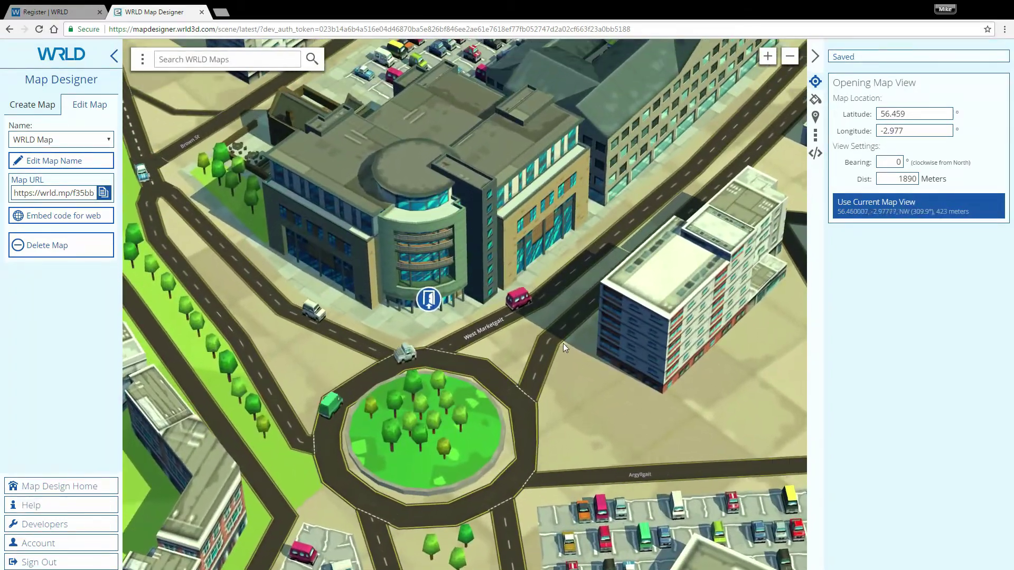
{"action": "left_click_drag", "start_coordinate": [563, 343], "coordinate": [569, 386]}
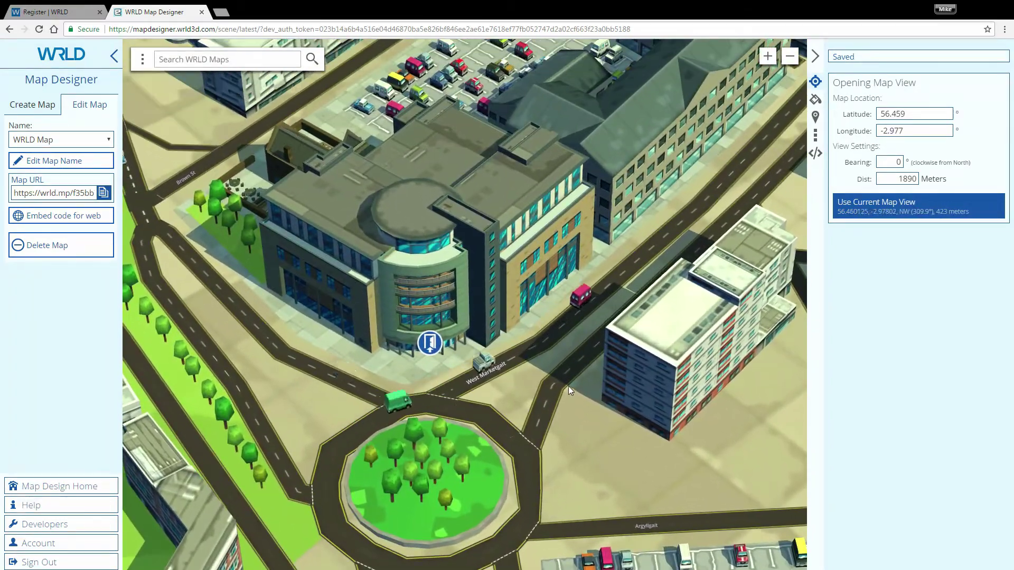
{"action": "left_click", "coordinate": [933, 207]}
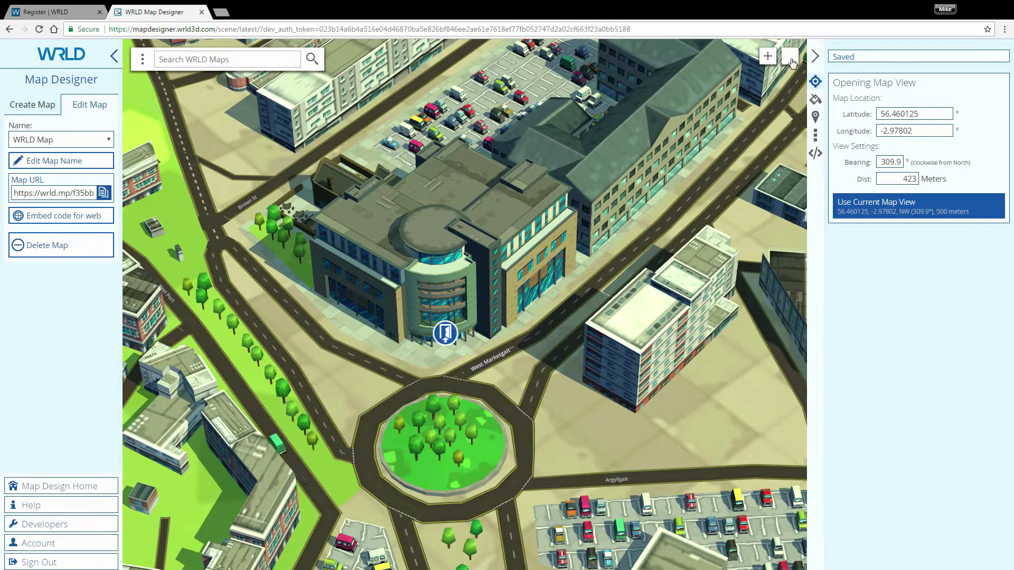
Apply the Minimal Theme so the map shows white buildings and yellow roads
{"action": "left_click", "coordinate": [817, 101]}
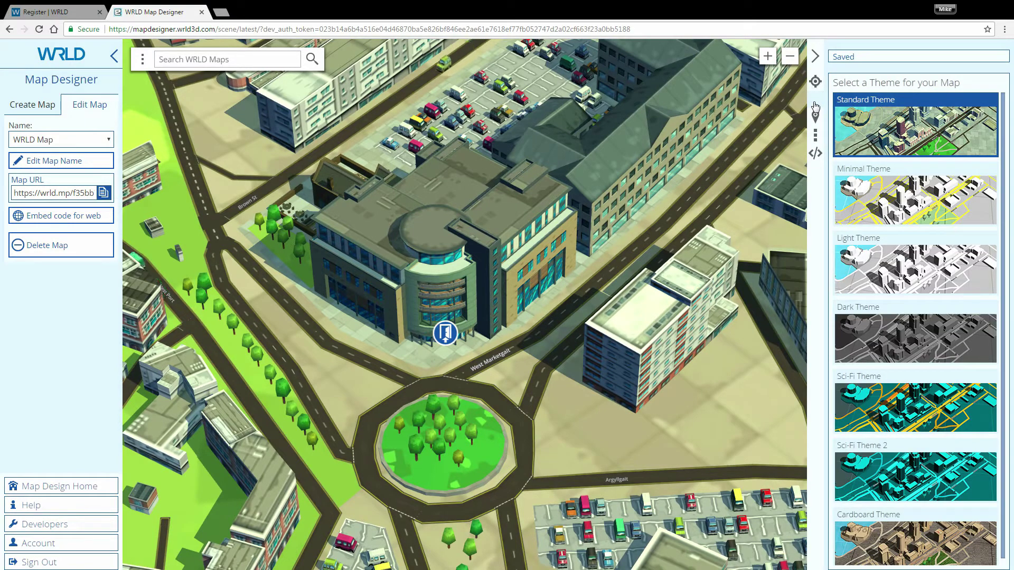
{"action": "left_click", "coordinate": [887, 183]}
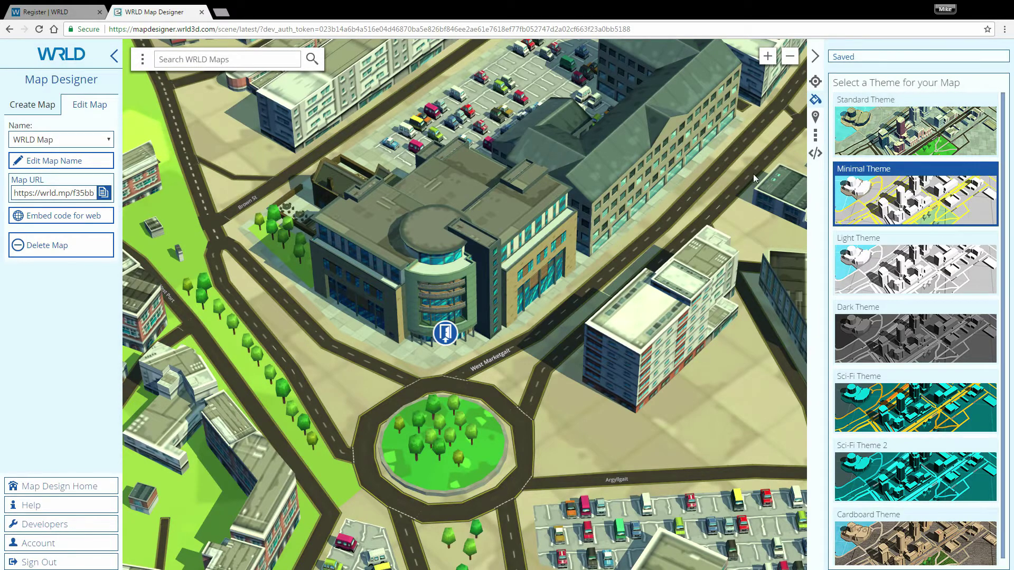
{"action": "scroll", "coordinate": [727, 211], "scroll_direction": "down", "scroll_amount": 5}
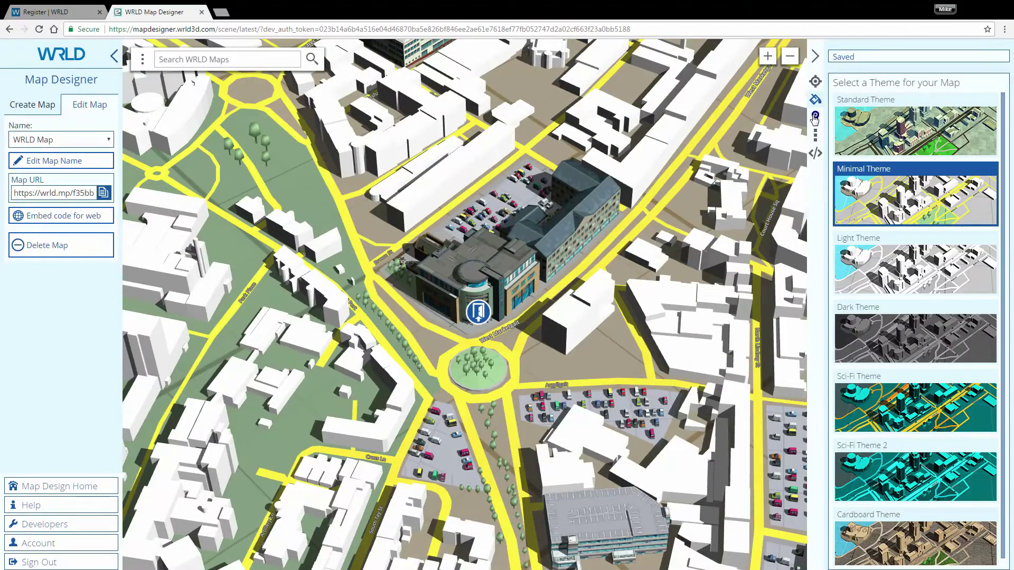
Create a places collection named WRLD and start a new place marker in it
{"action": "left_click", "coordinate": [815, 117]}
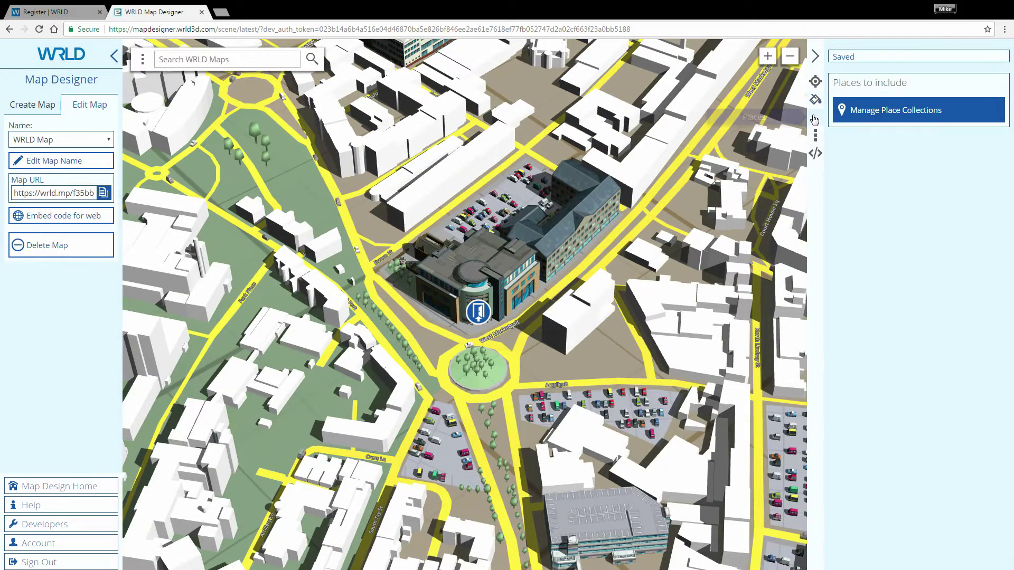
{"action": "left_click", "coordinate": [953, 113]}
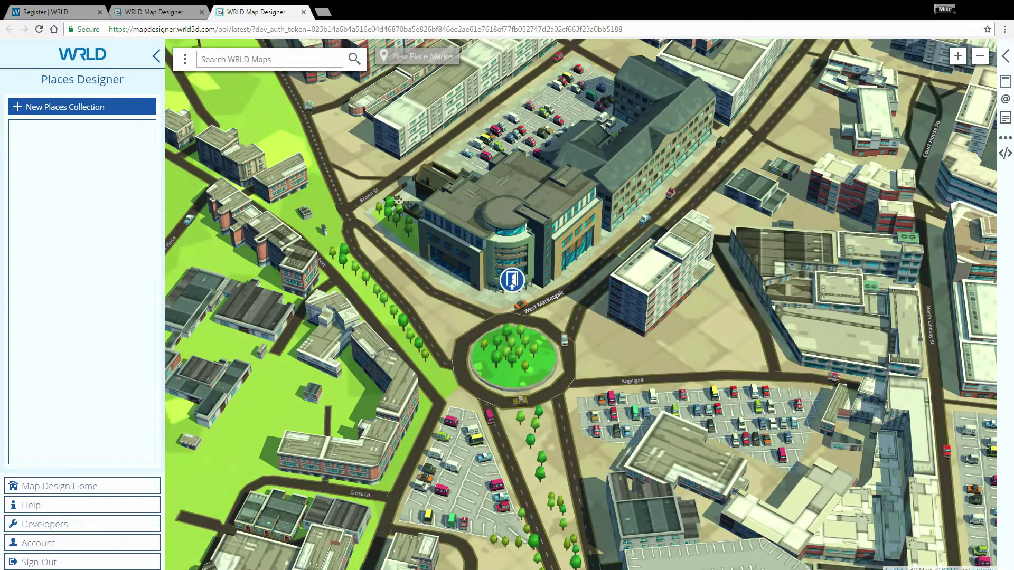
{"action": "left_click", "coordinate": [82, 106]}
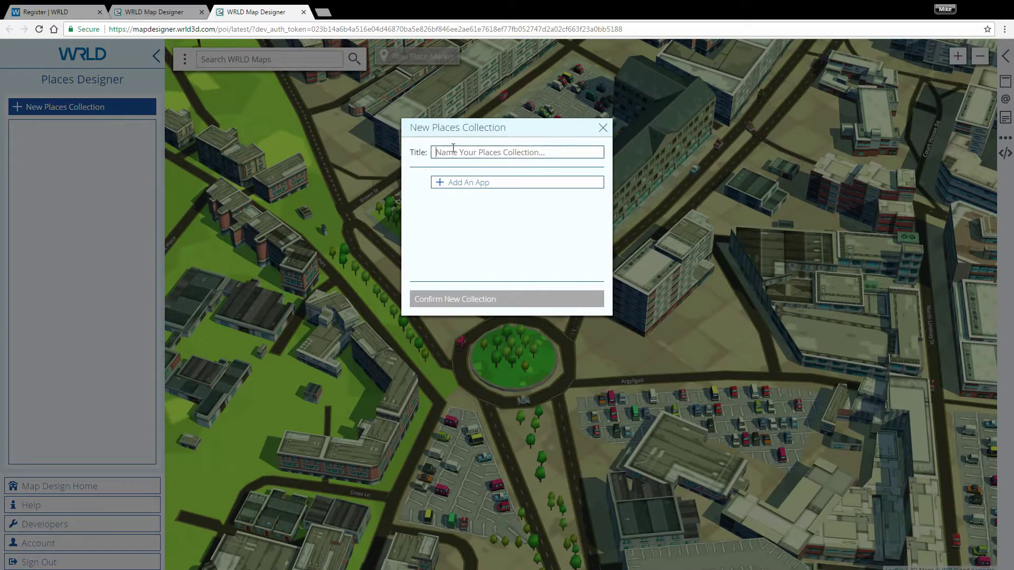
{"action": "type", "text": "WRLD"}
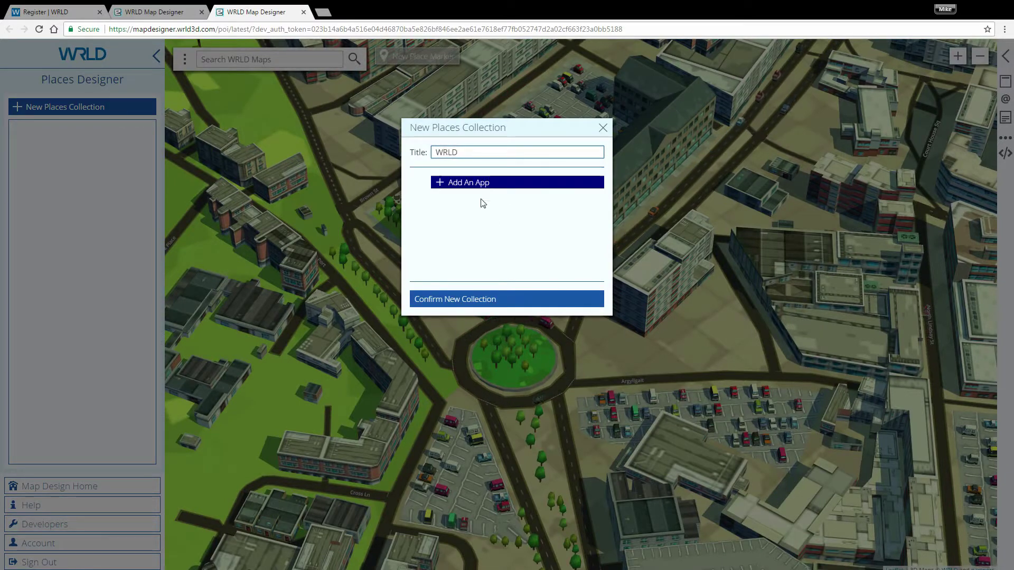
{"action": "left_click", "coordinate": [502, 296]}
{"action": "left_click", "coordinate": [438, 62]}
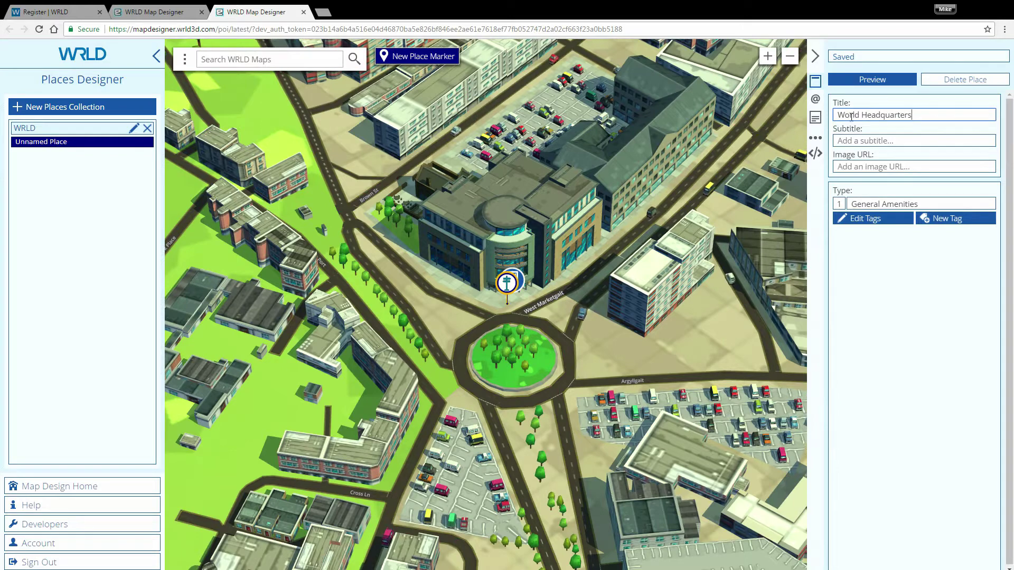
Paste the place's image URL and add Business as a second type tag
{"action": "left_click", "coordinate": [925, 166]}
{"action": "key", "text": "ctrl+v"}
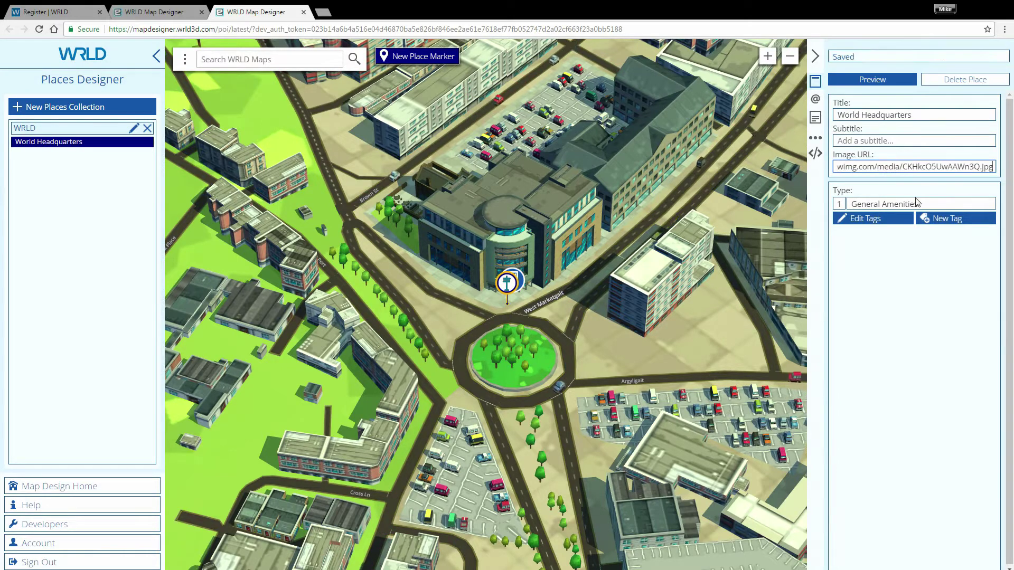
{"action": "left_click", "coordinate": [898, 224]}
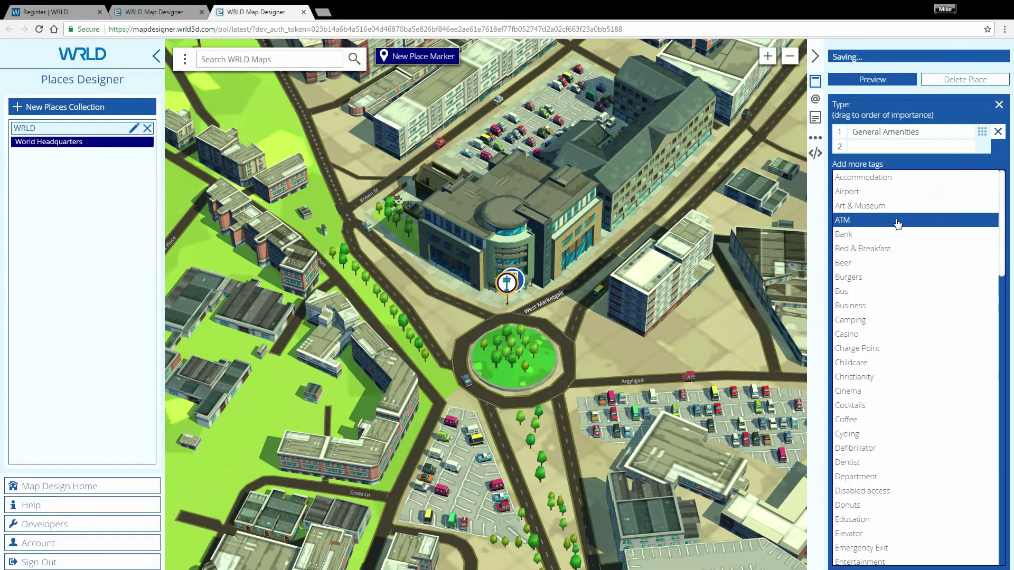
{"action": "left_click", "coordinate": [877, 305]}
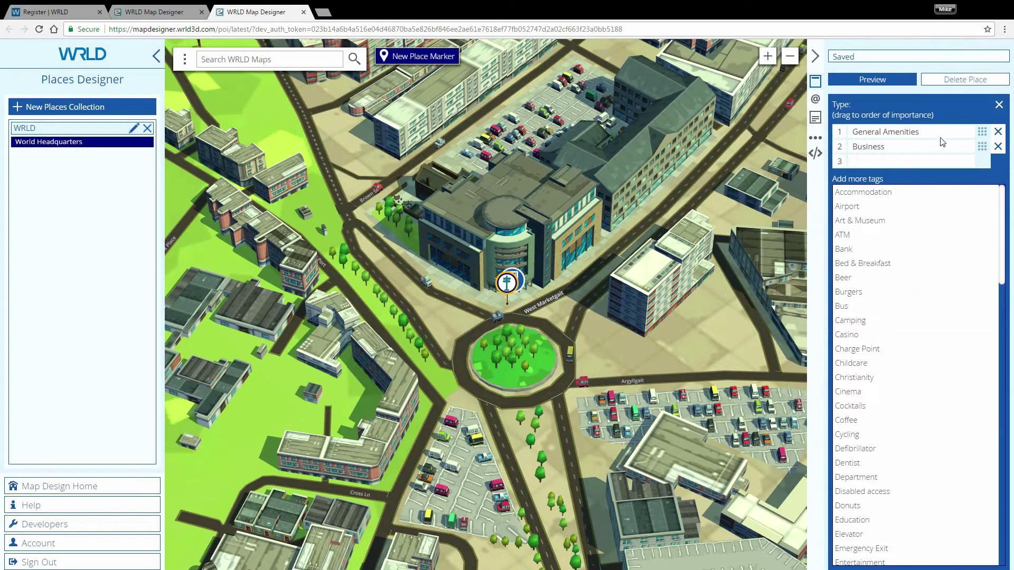
{"action": "left_click", "coordinate": [998, 108]}
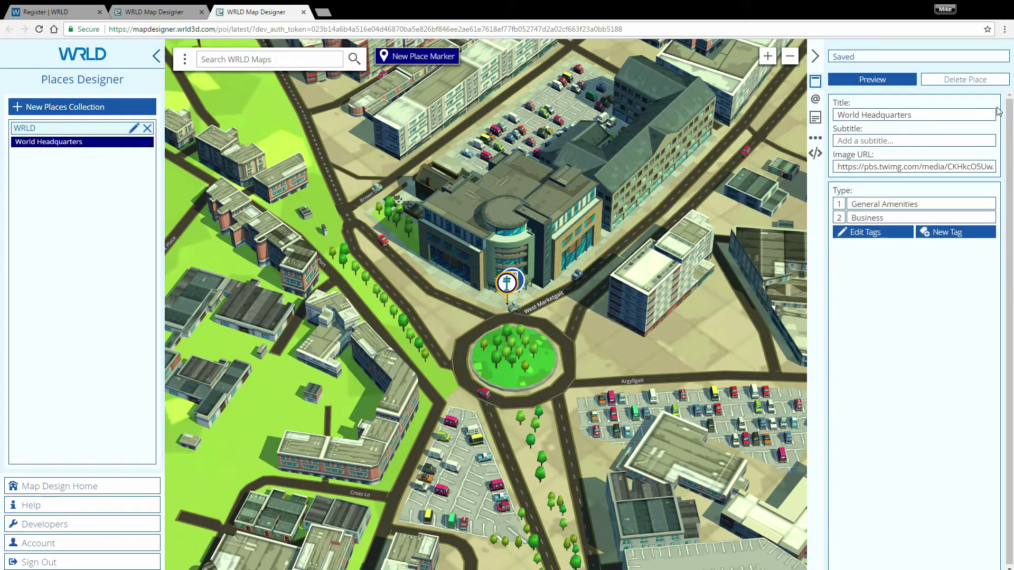
Add a custom Maps tag ranked first, then nudge the marker up-left beside the building
{"action": "left_click", "coordinate": [925, 231]}
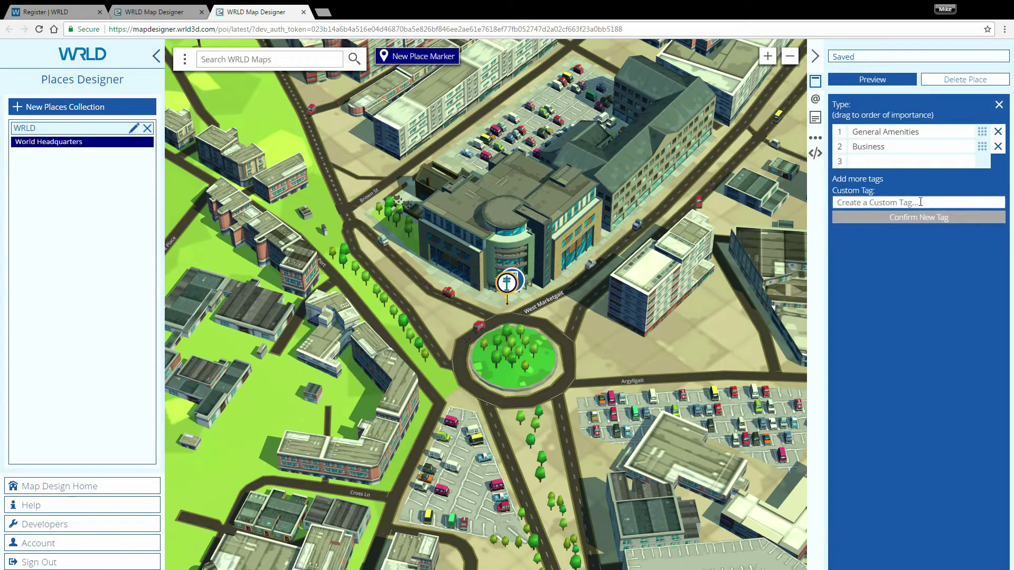
{"action": "type", "text": "Maps"}
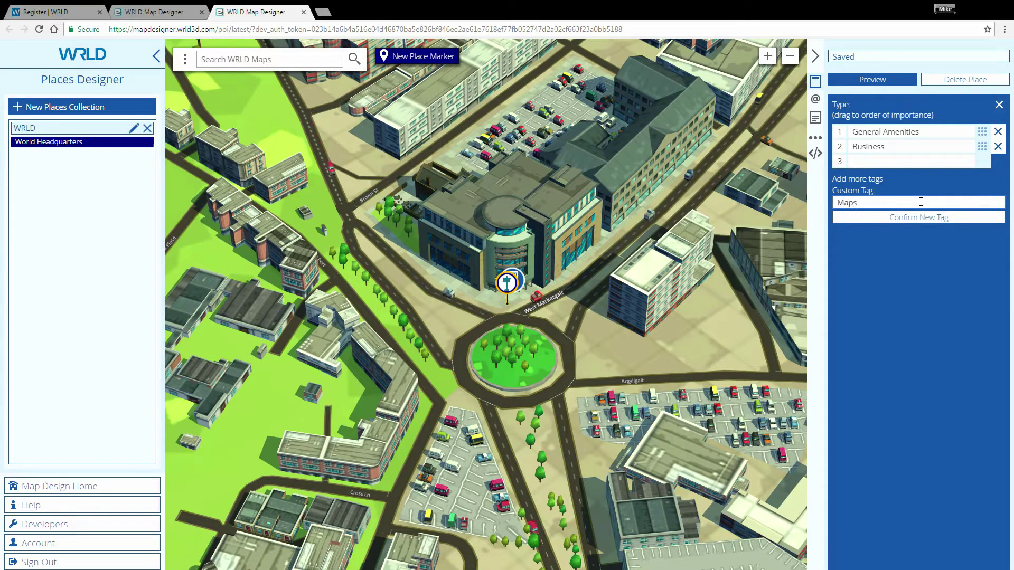
{"action": "key", "text": "Return"}
{"action": "left_click_drag", "start_coordinate": [977, 157], "coordinate": [978, 128]}
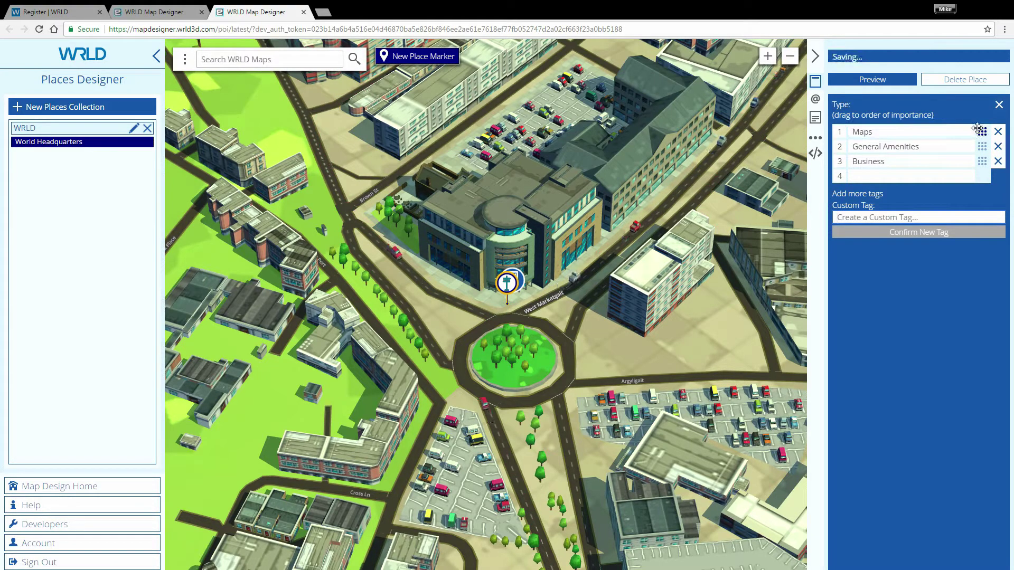
{"action": "left_click", "coordinate": [999, 105]}
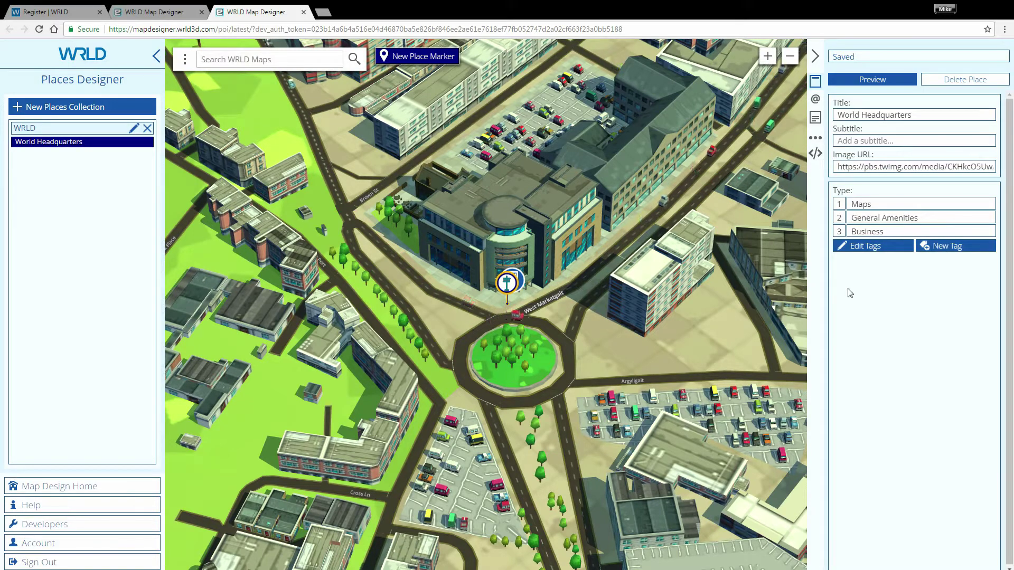
{"action": "left_click_drag", "start_coordinate": [506, 288], "coordinate": [487, 271]}
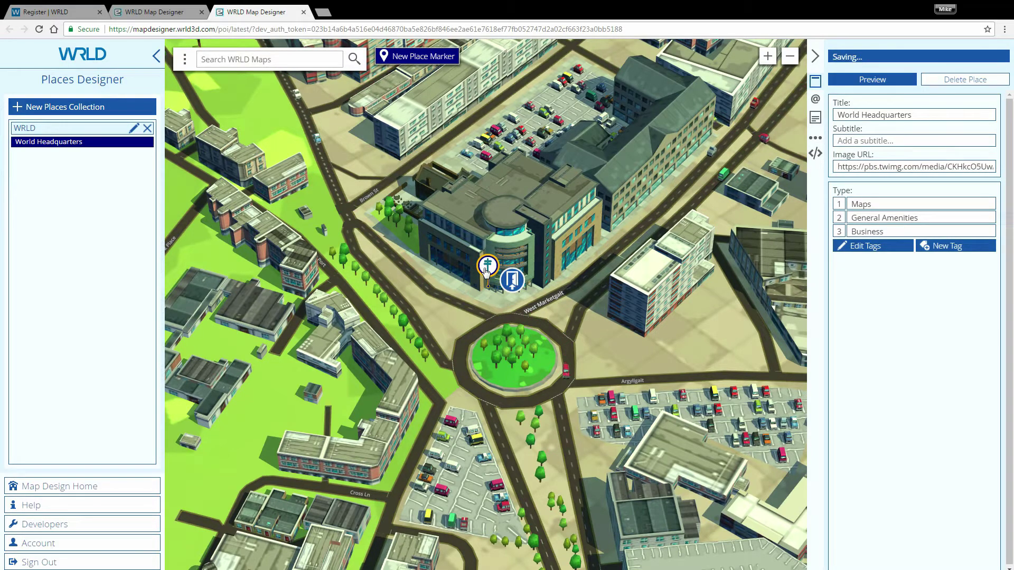
Tick the WRLD collection under Places to include on the WRLD Map design page
{"action": "left_click", "coordinate": [169, 13]}
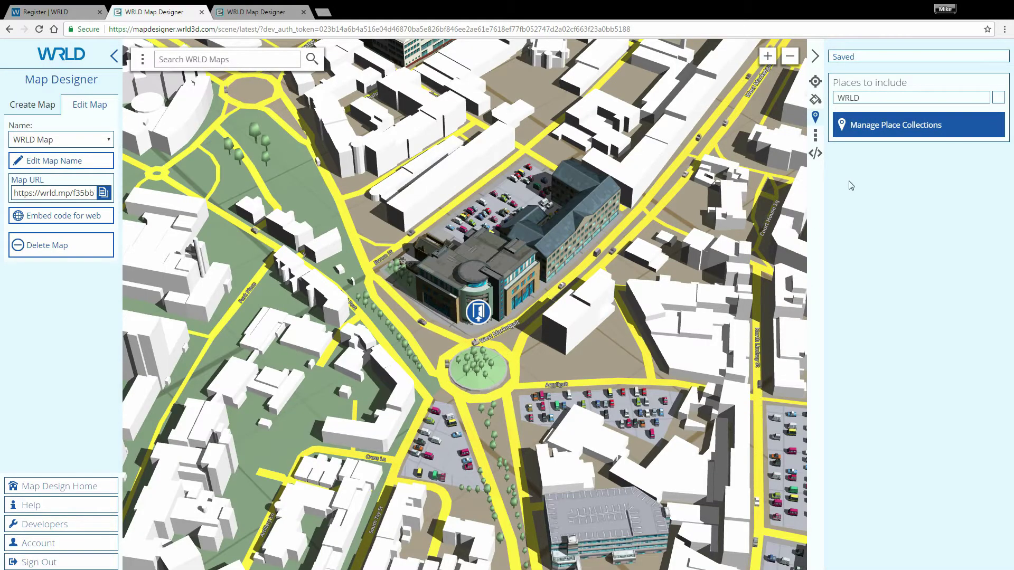
{"action": "left_click", "coordinate": [998, 99]}
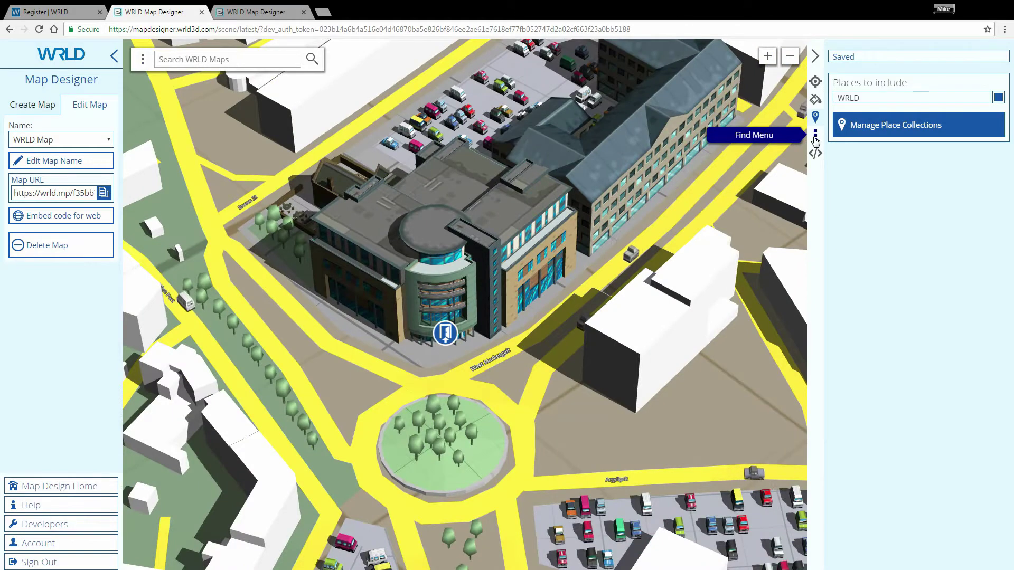
Enable Find menu customization and test the preview's Find menu with a cafe search
{"action": "left_click", "coordinate": [815, 137]}
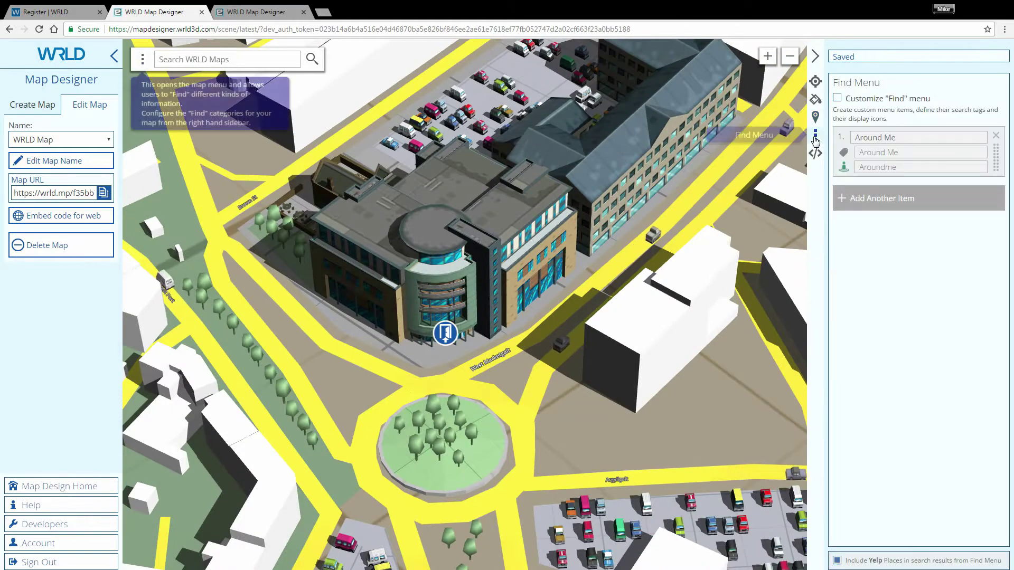
{"action": "left_click", "coordinate": [837, 100]}
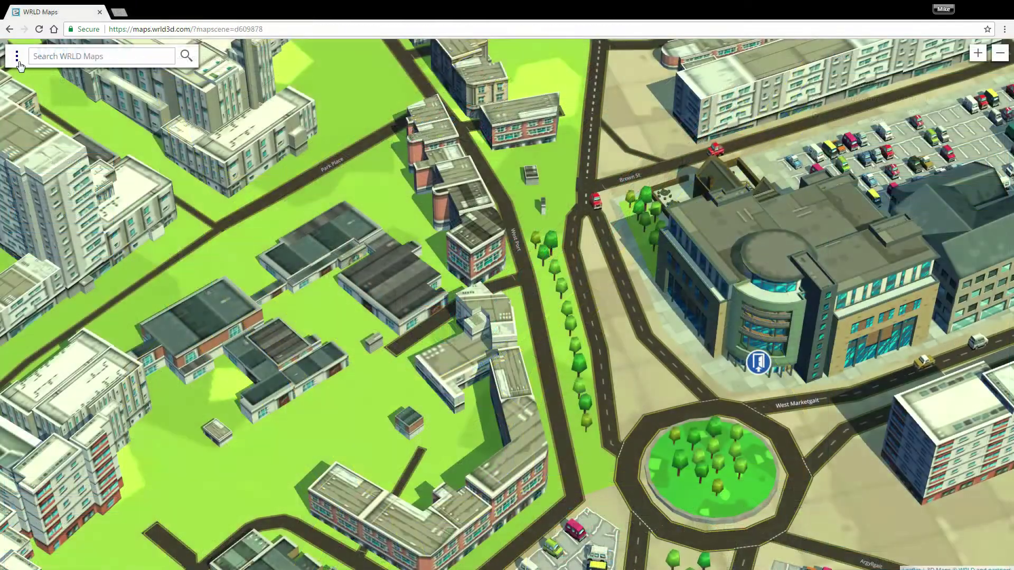
{"action": "left_click", "coordinate": [19, 62]}
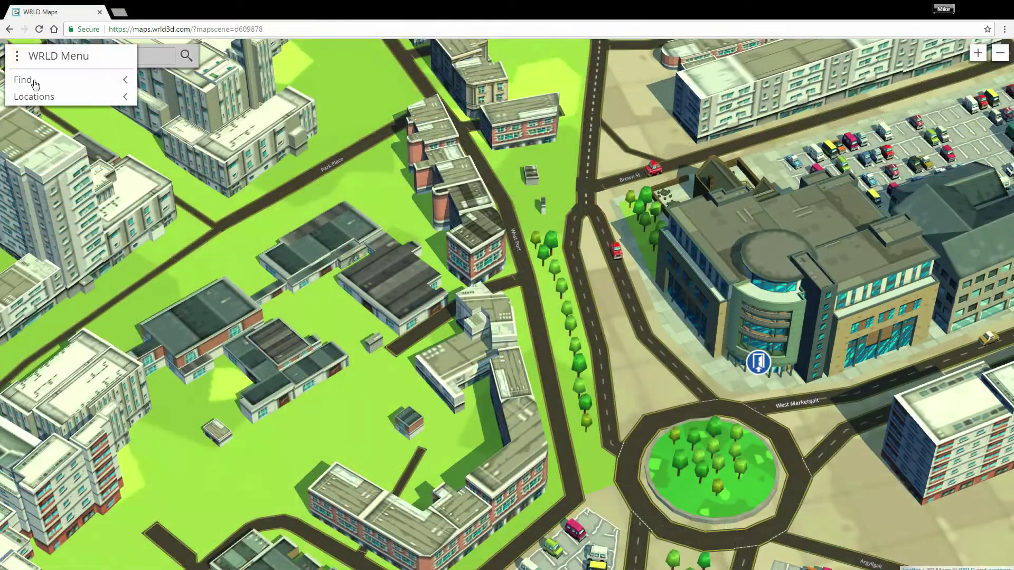
{"action": "left_click", "coordinate": [34, 83]}
{"action": "left_click", "coordinate": [42, 99]}
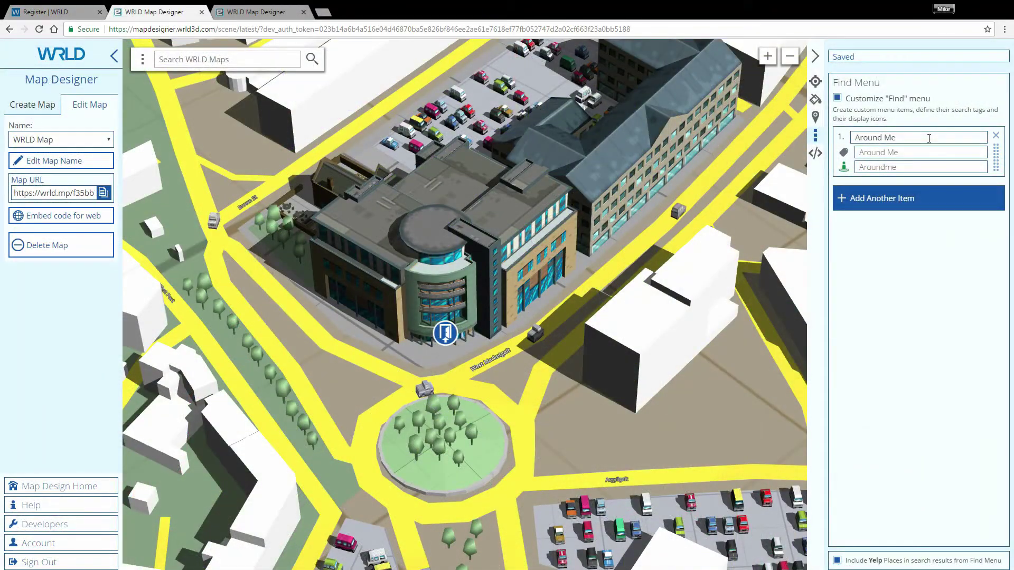
Add a second Find menu item '3D Mapmaker' that searches the Maps tag
{"action": "left_click", "coordinate": [910, 200]}
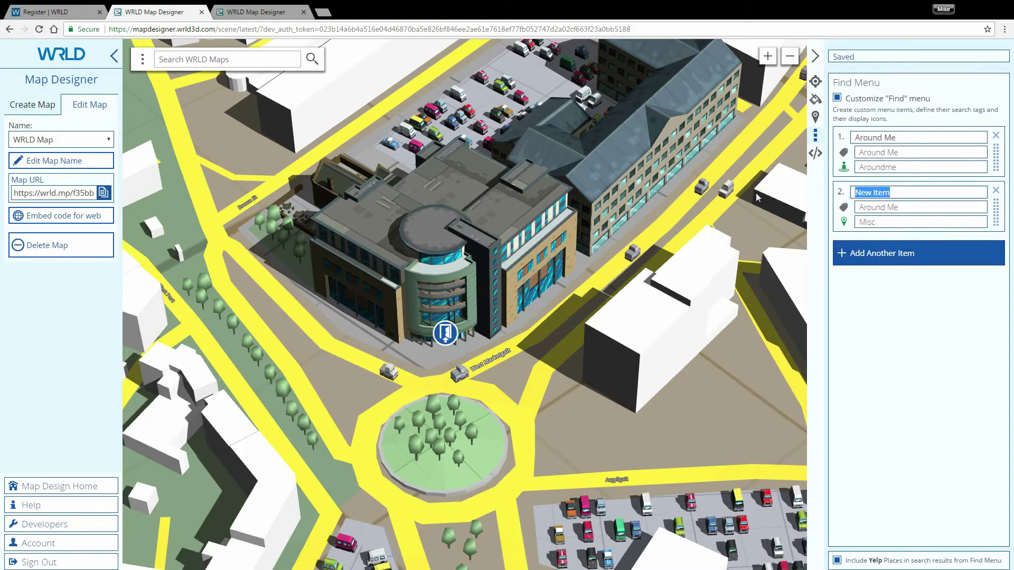
{"action": "type", "text": "3D Mapmaker"}
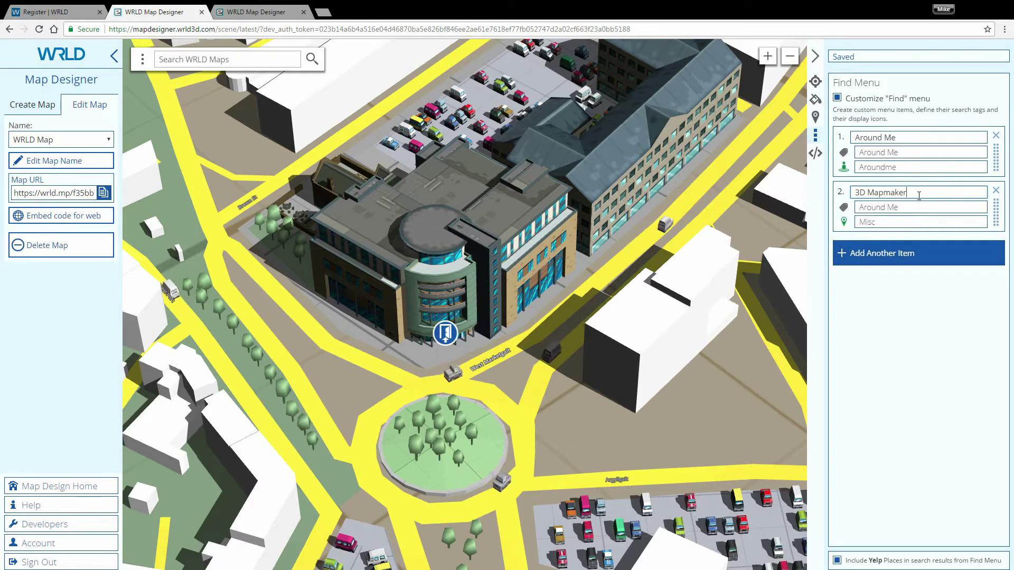
{"action": "left_click", "coordinate": [926, 211]}
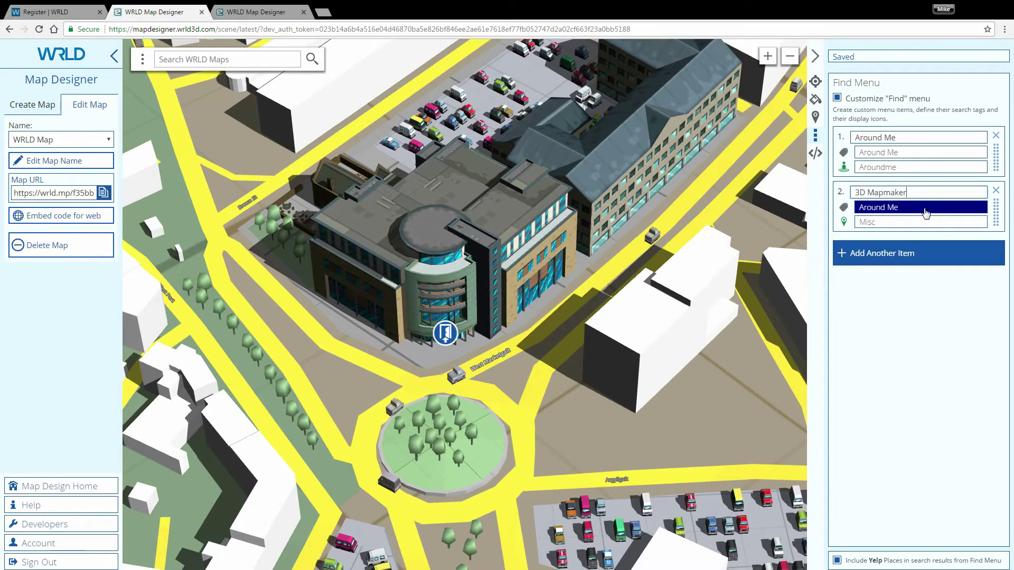
{"action": "left_click", "coordinate": [926, 211]}
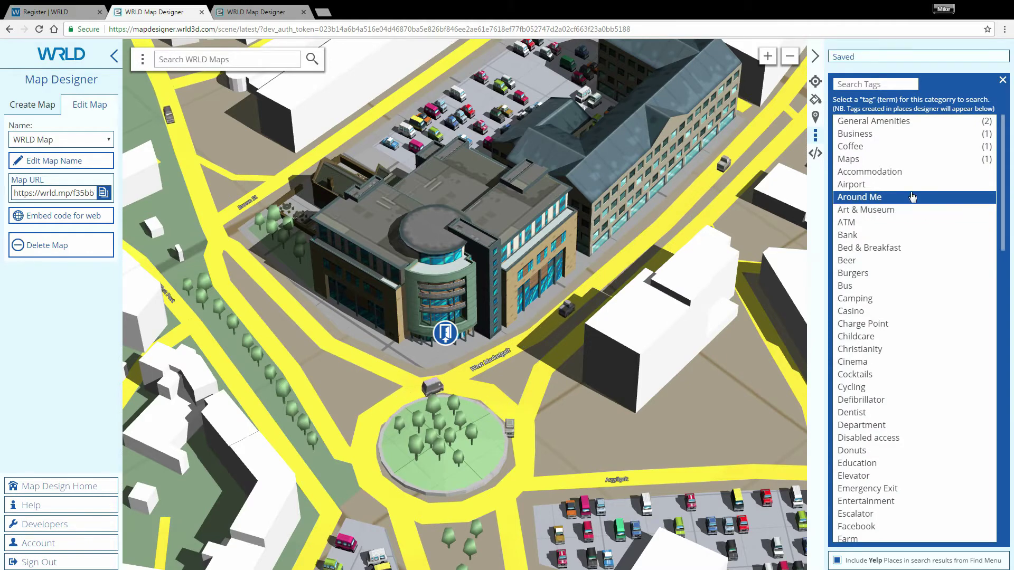
{"action": "left_click", "coordinate": [905, 160]}
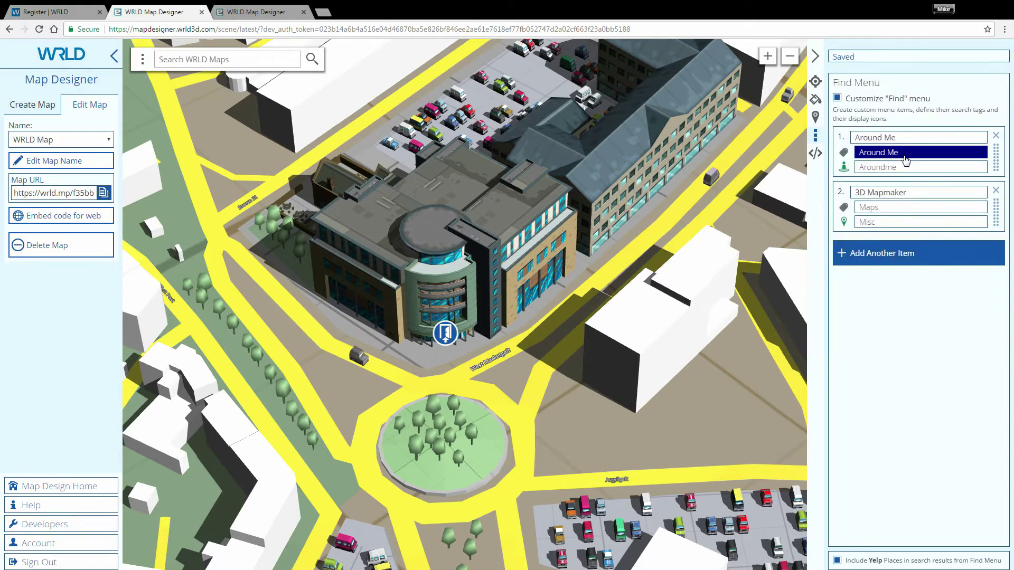
{"action": "left_click", "coordinate": [913, 224]}
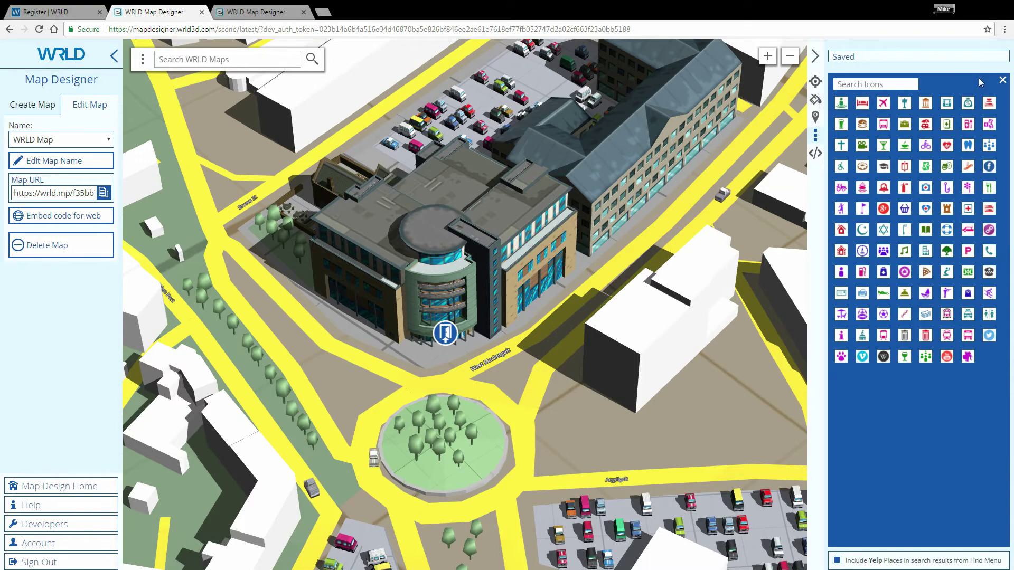
{"action": "left_click", "coordinate": [1004, 83]}
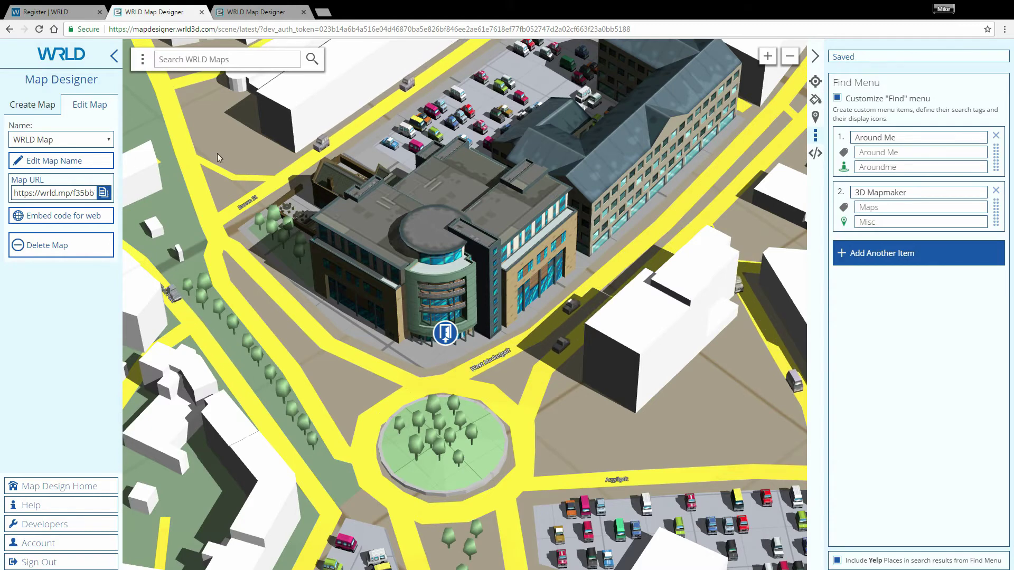
Load the published map URL in a new tab and expand Find to show Around Me and 3D Mapmaker
{"action": "left_click", "coordinate": [104, 192]}
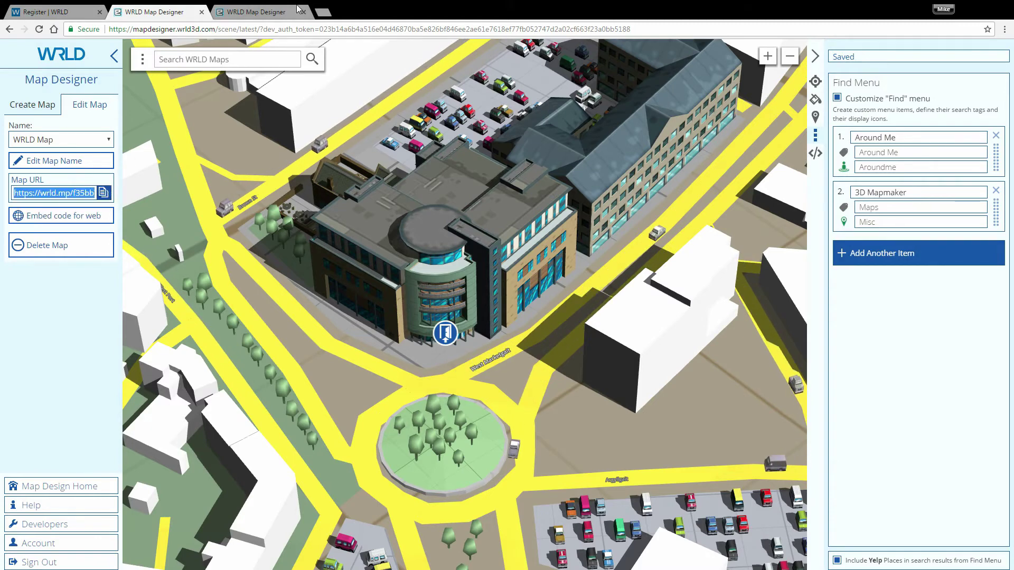
{"action": "left_click", "coordinate": [322, 12]}
{"action": "key", "text": "Return"}
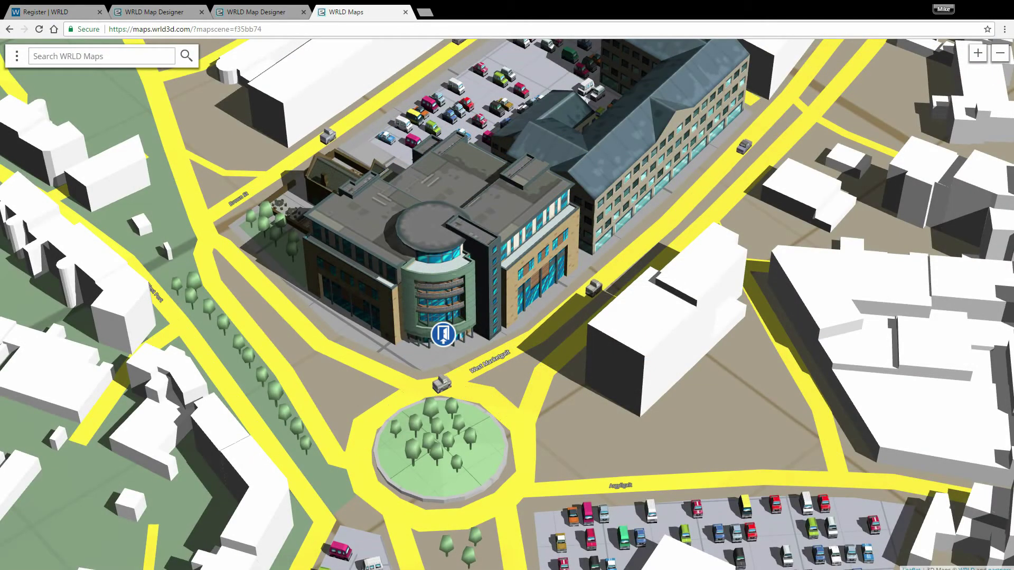
{"action": "left_click", "coordinate": [17, 56]}
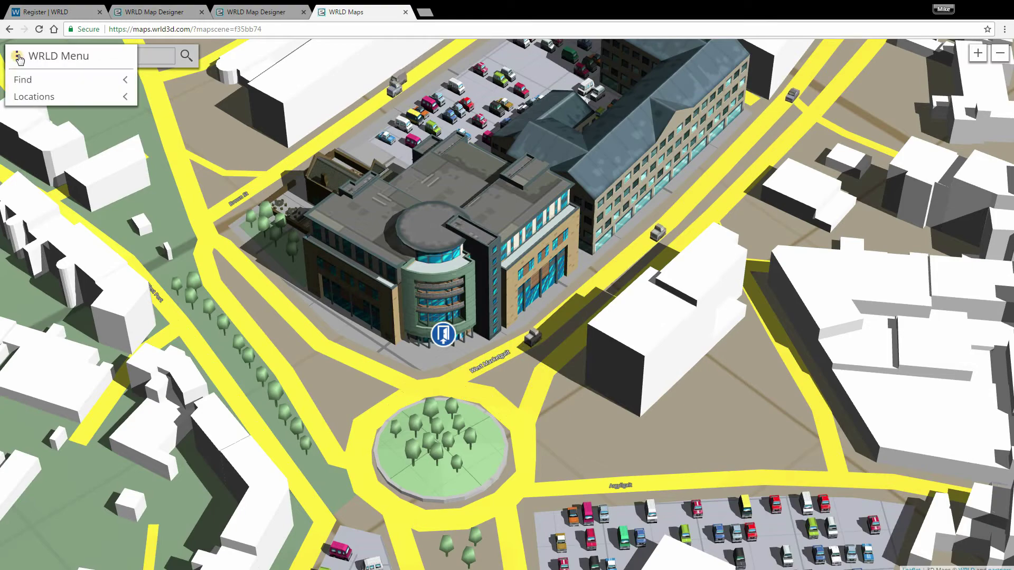
{"action": "left_click", "coordinate": [27, 82]}
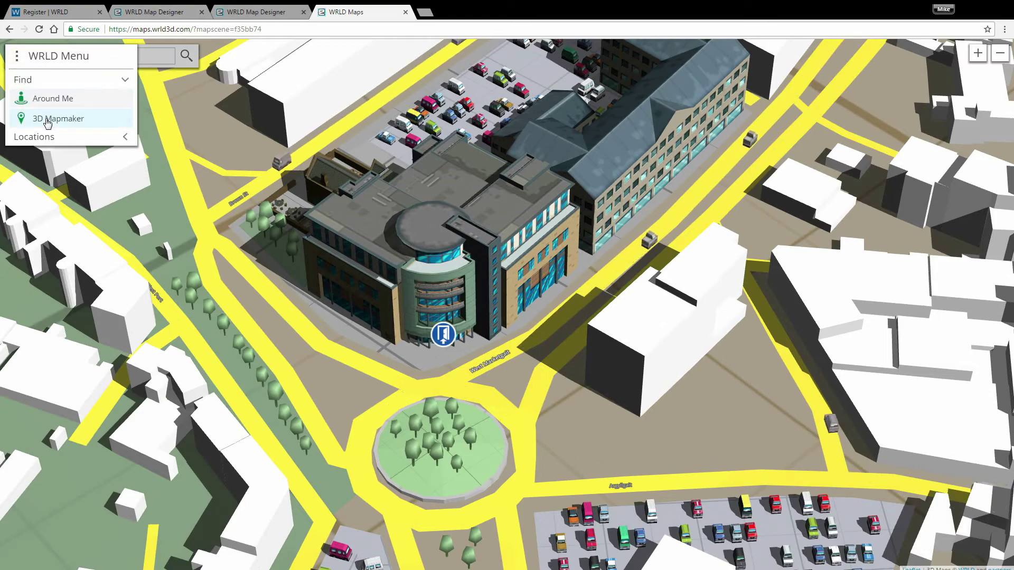